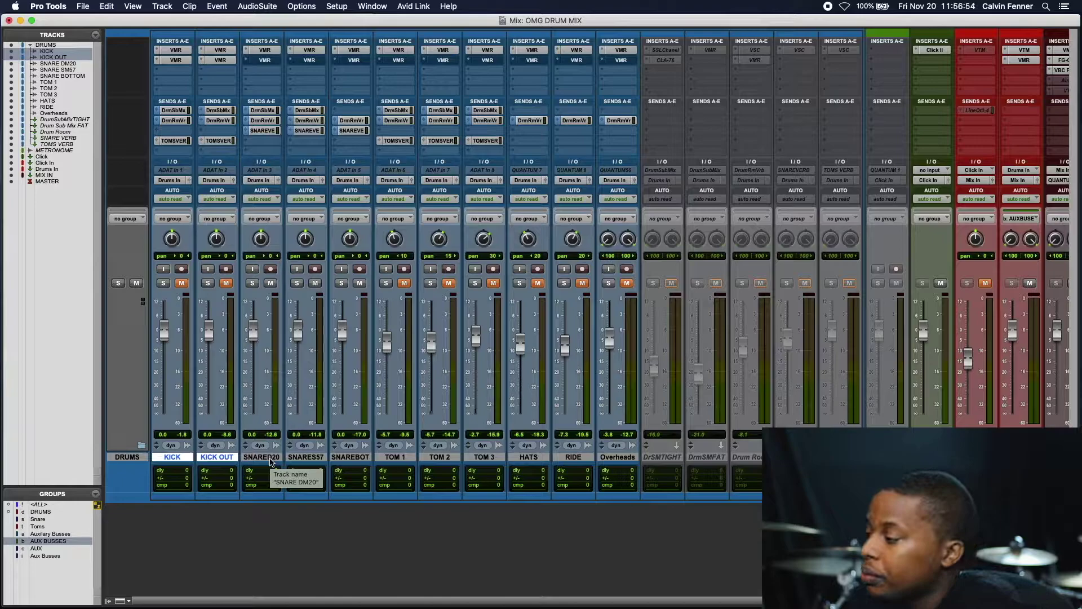
Start playback of the OMG DRUM MIX session
key(space)
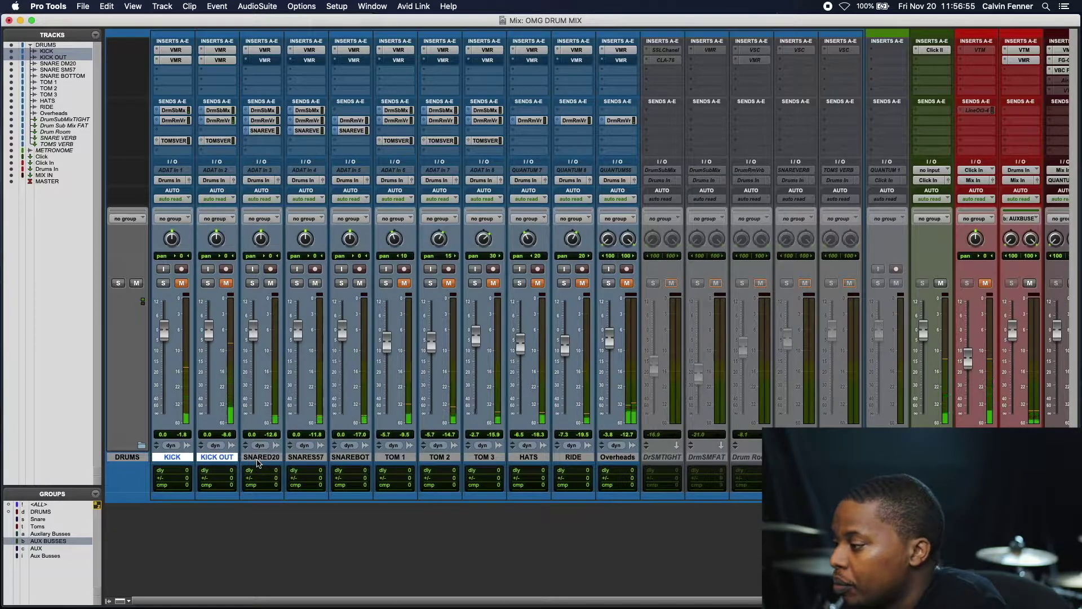
click(255, 285)
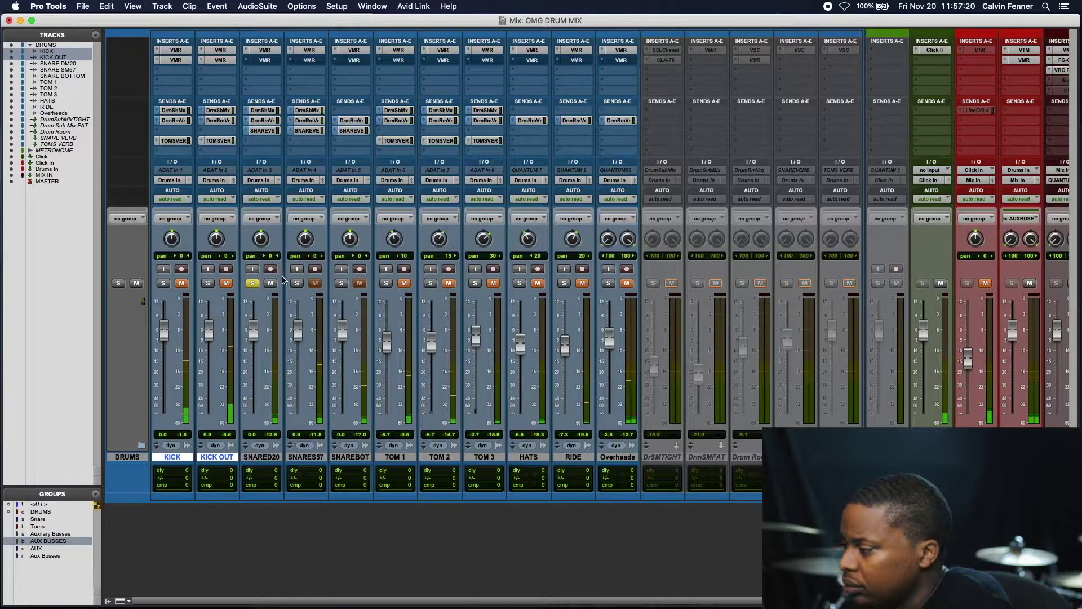
click(297, 283)
click(252, 283)
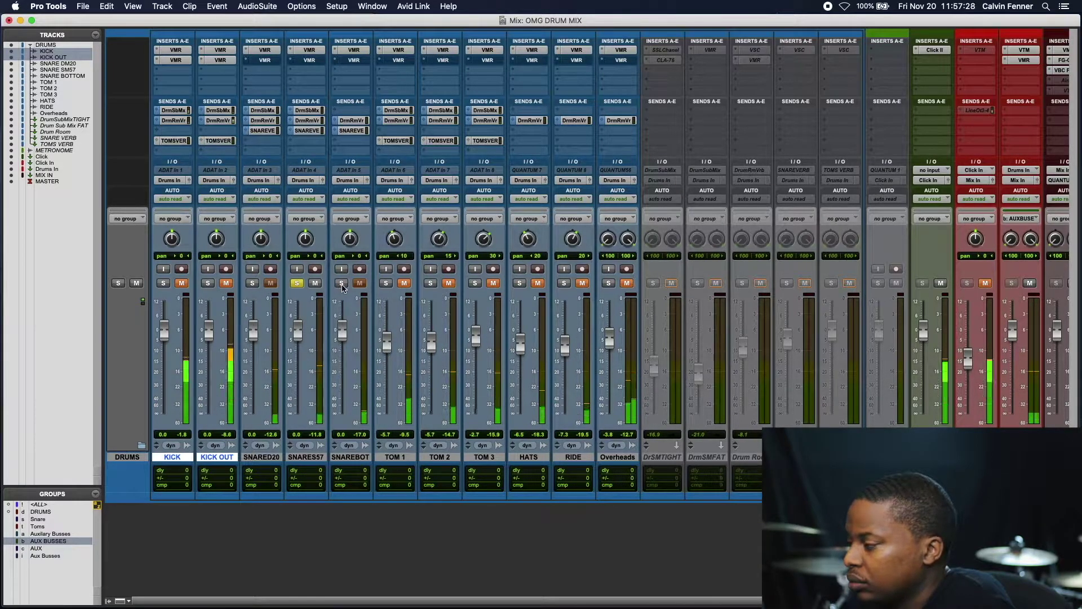
click(341, 283)
click(297, 283)
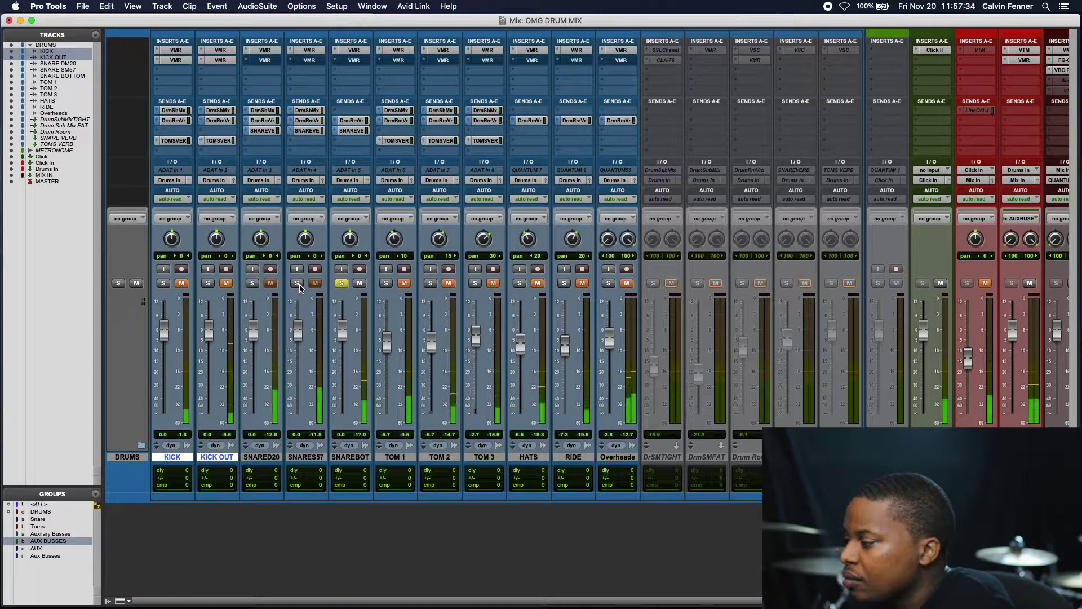
click(342, 284)
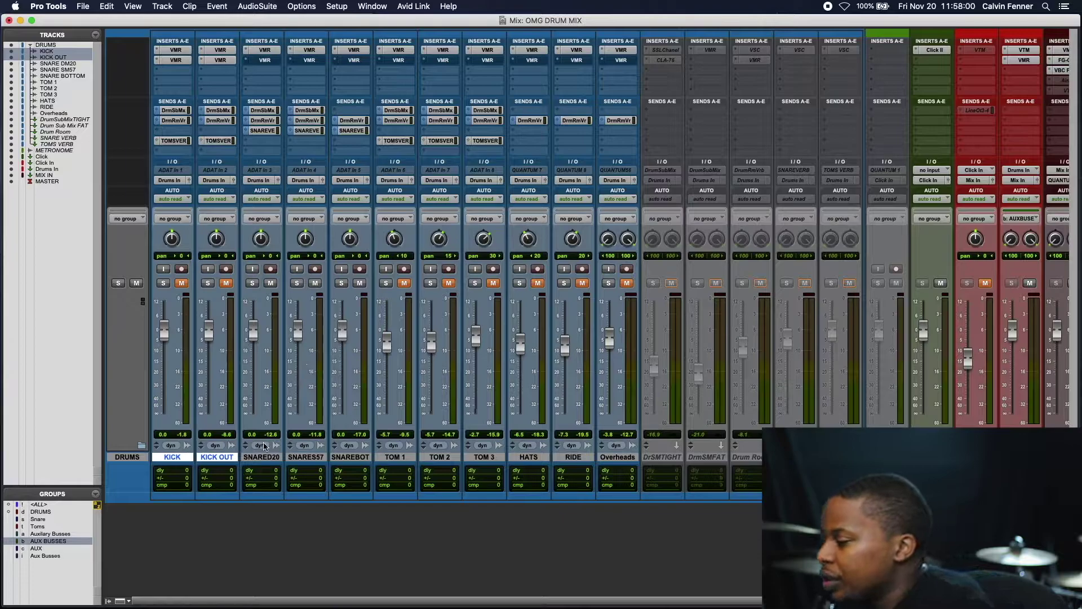
Mute SNARES57 and SNAREBOT, play the mix, and open SNARED20's Virtual Mix Rack
click(317, 287)
click(358, 285)
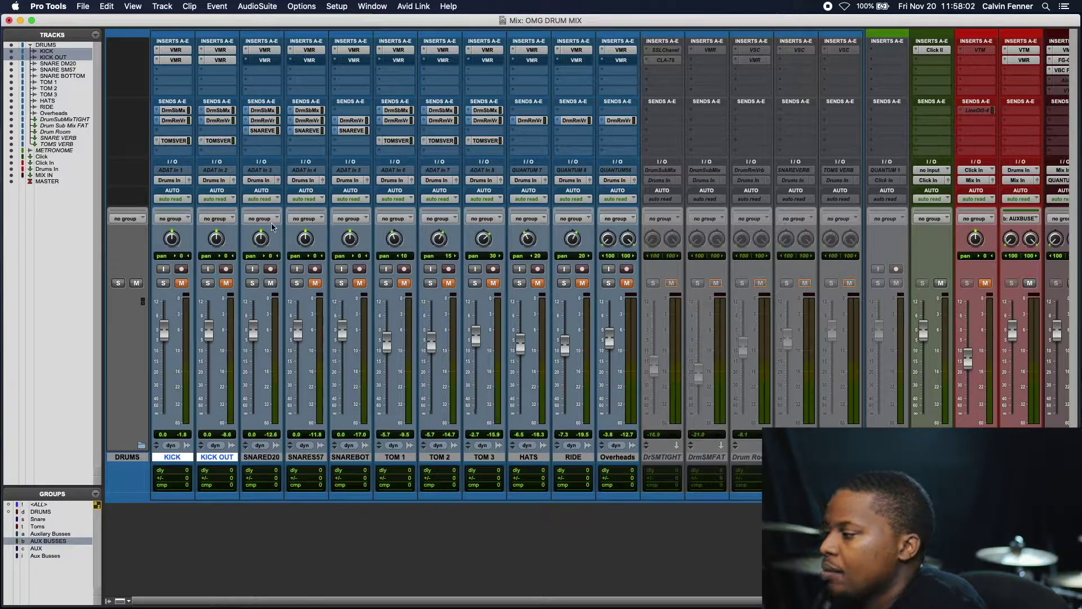
key(space)
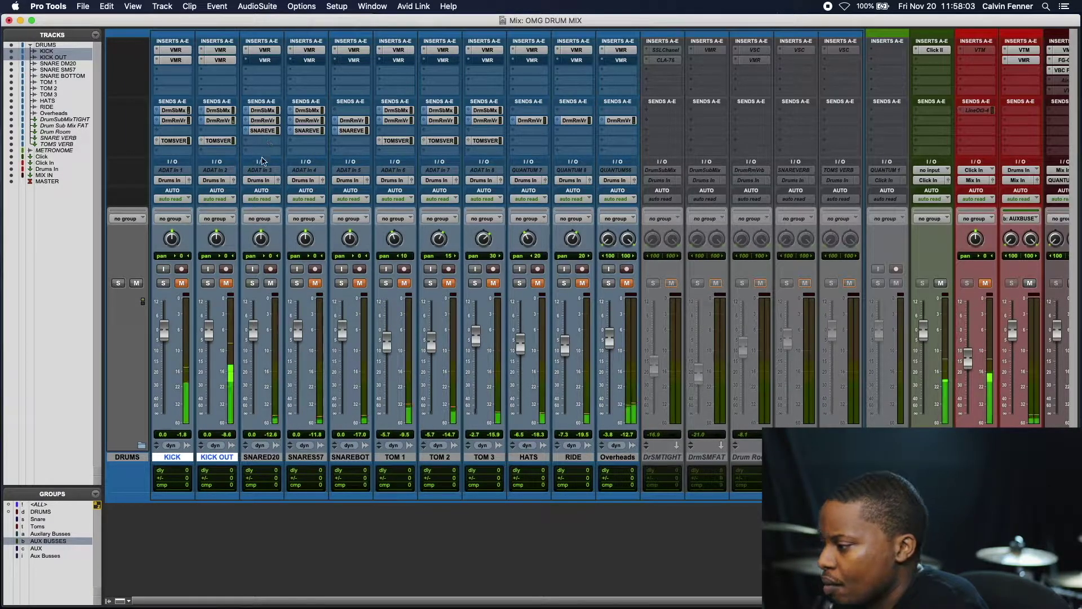
click(269, 61)
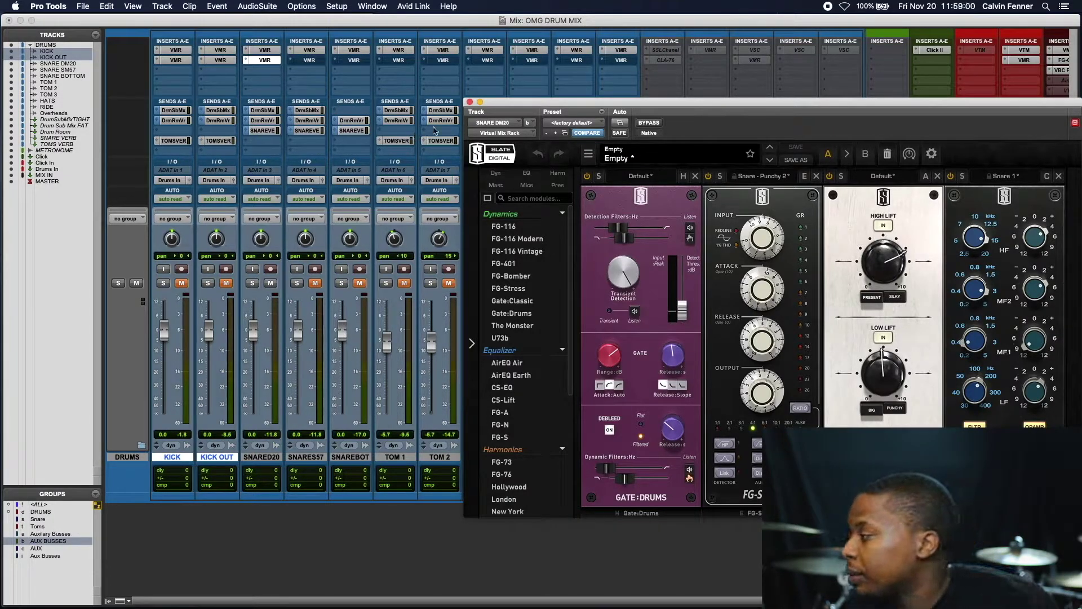
Toggle the Gate:Drums module on, off and back on to compare, leaving it on
click(879, 180)
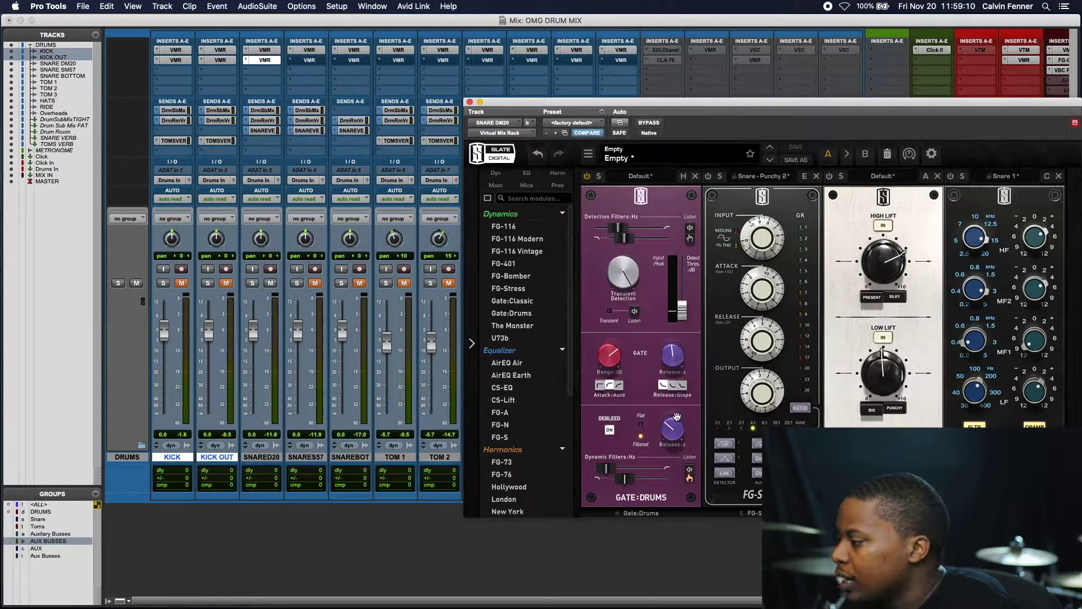
click(587, 176)
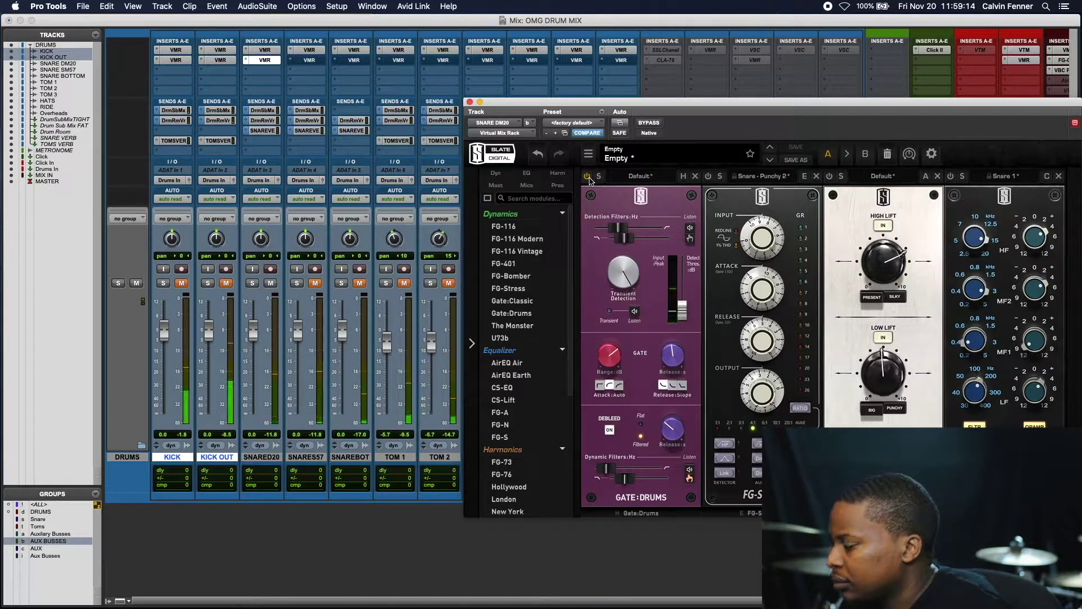
click(588, 177)
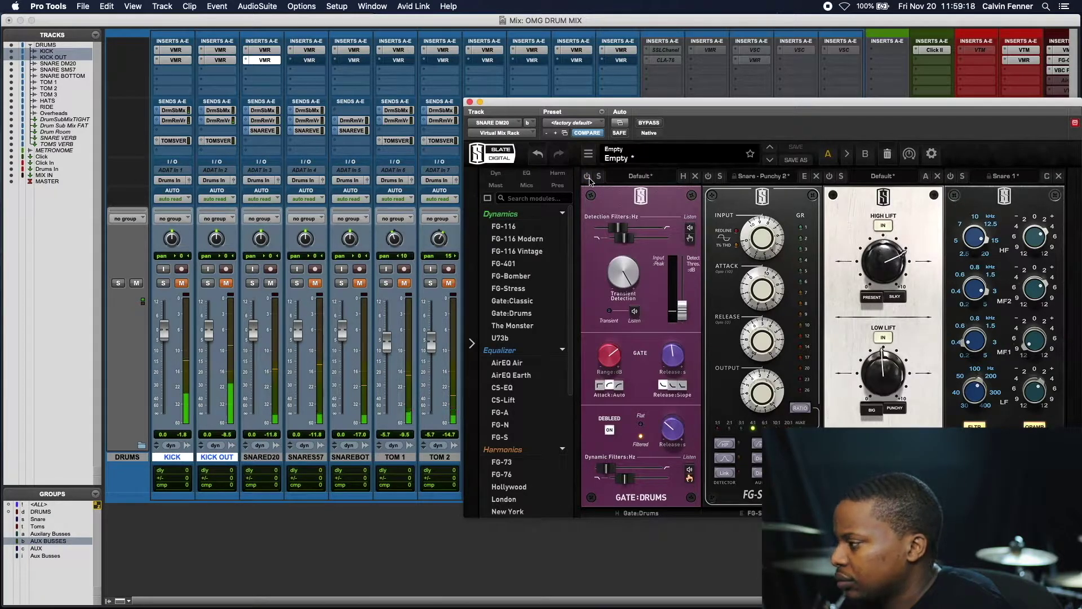
click(588, 176)
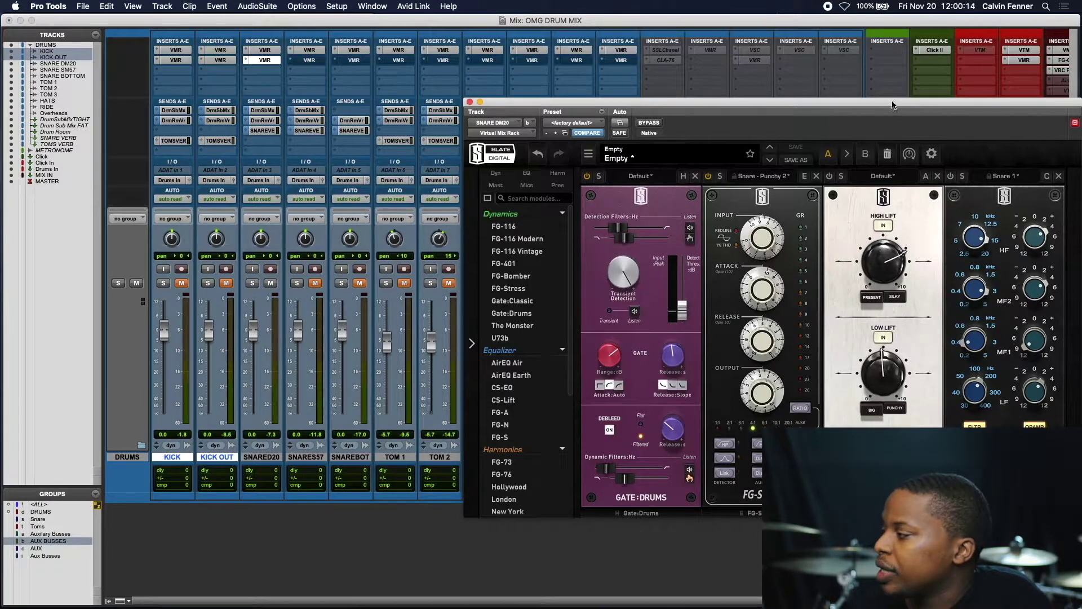
Move the rack window left to fully show Gate:Drums, FG-Stress, CS-Lift and EQ modules
drag(892, 106, 684, 99)
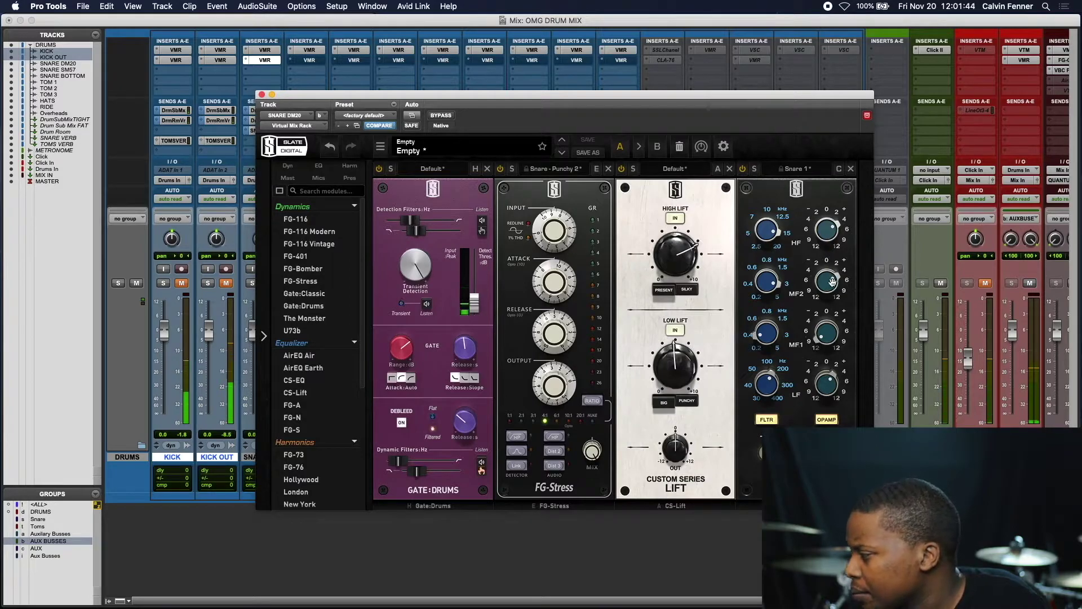
Try +12 dB HF and MF1 gain boosts on the Snare 1 EQ, undoing each one
mouse_move(828, 248)
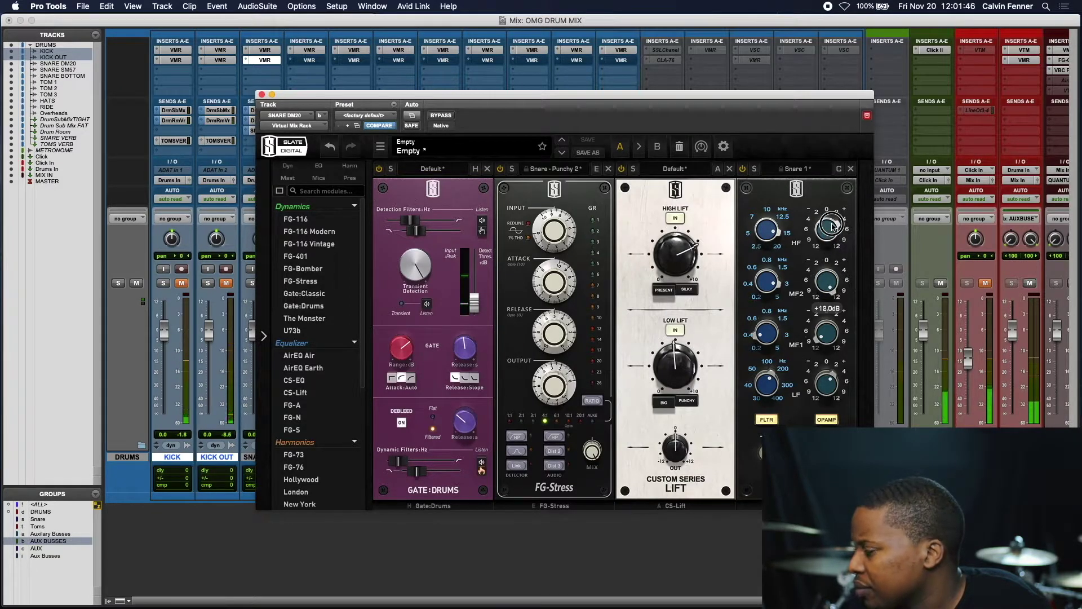
click(330, 151)
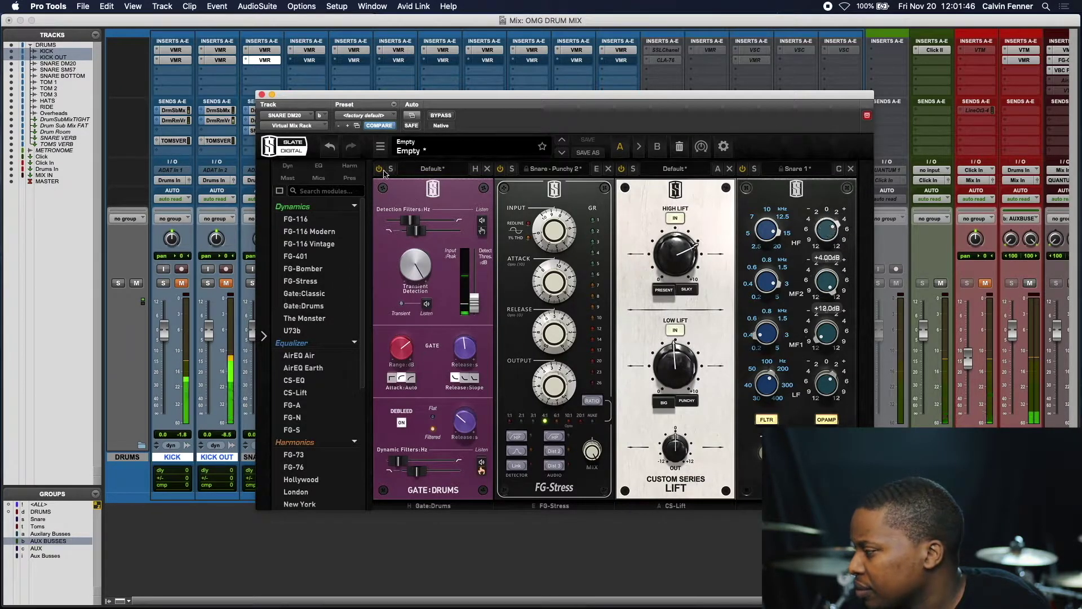
click(330, 153)
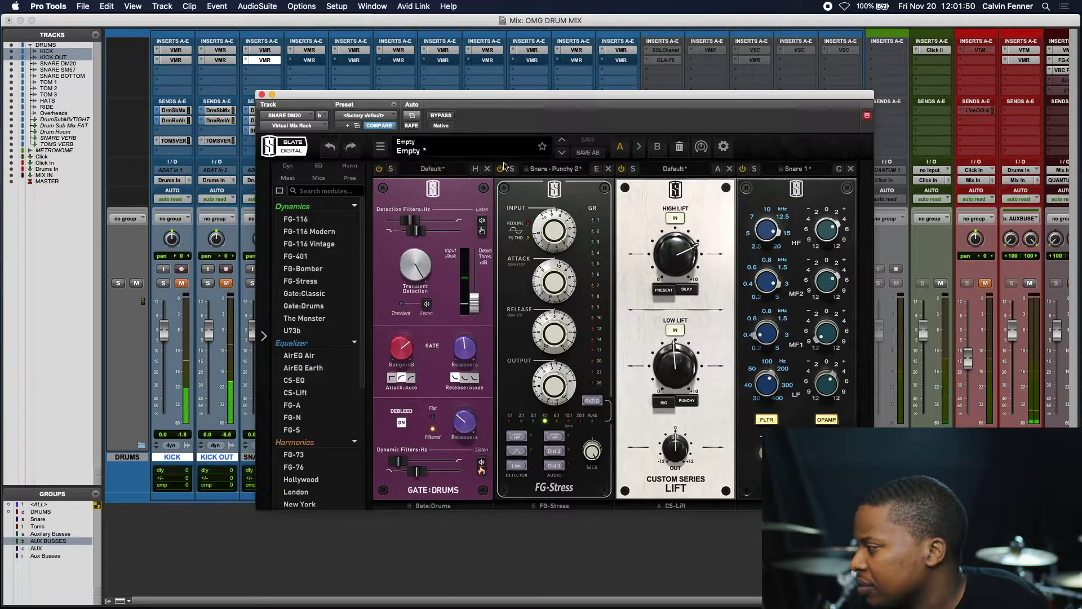
mouse_move(832, 232)
drag(833, 232, 829, 186)
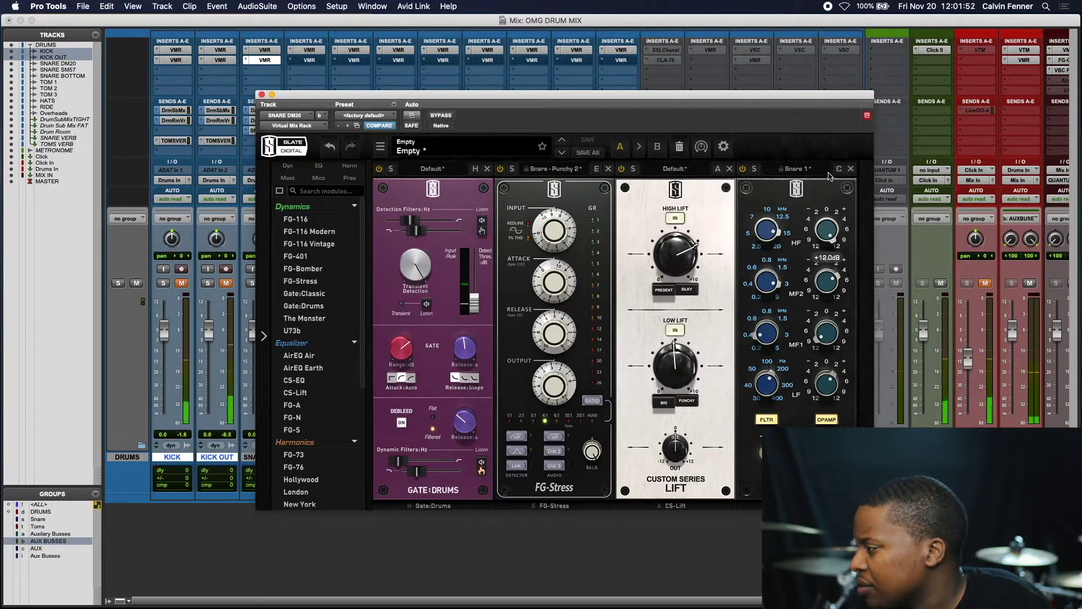
click(331, 151)
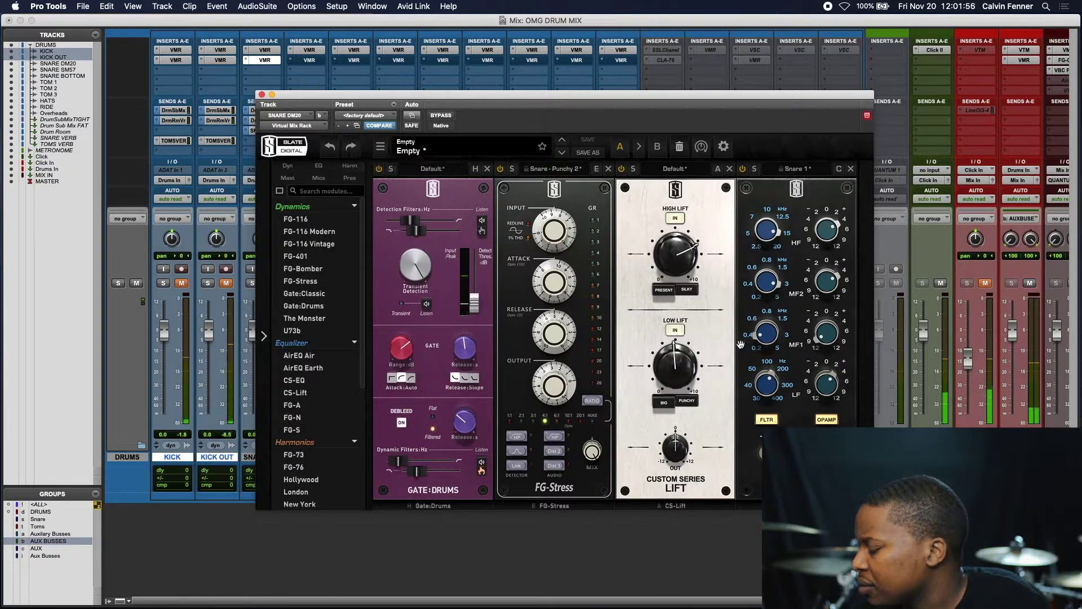
drag(823, 333, 804, 181)
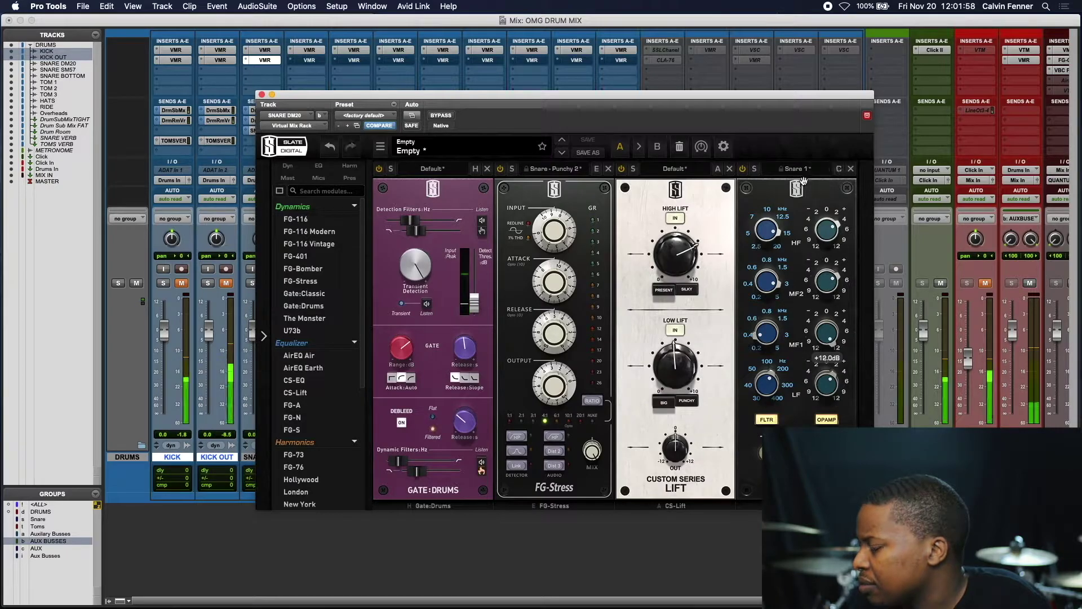
click(329, 148)
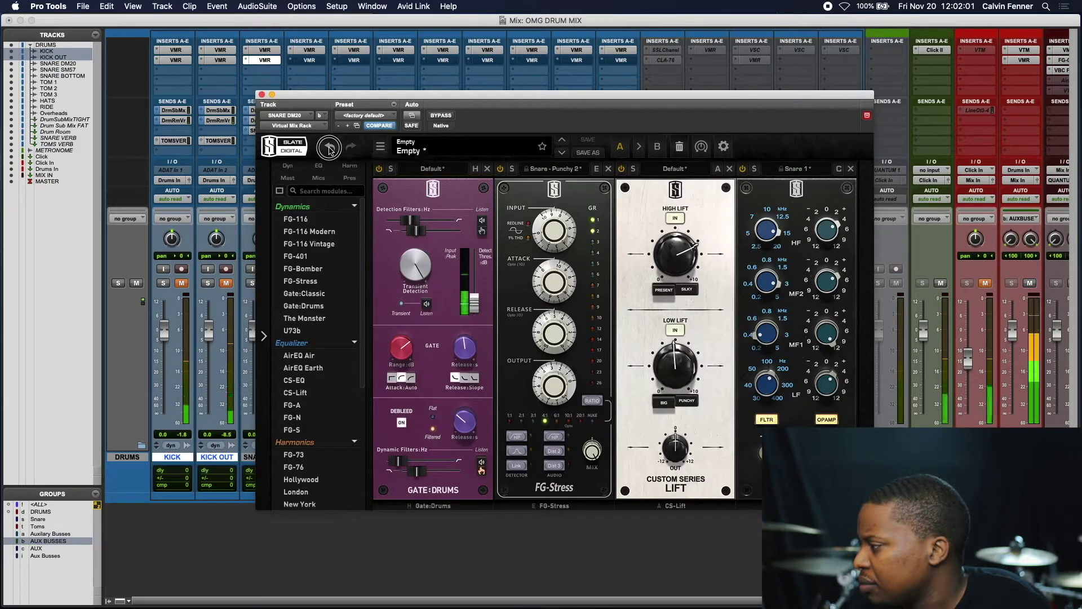
Close the DM20 rack, unmute SNARES57 and mute SNARED20 to hear the SM57 alone
click(262, 95)
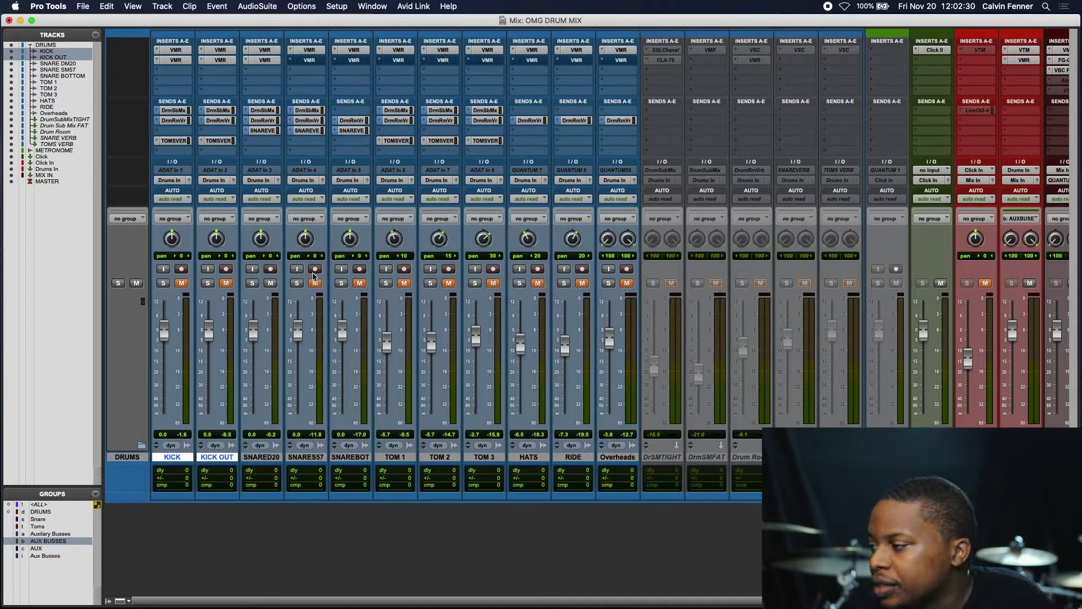
click(314, 282)
click(270, 283)
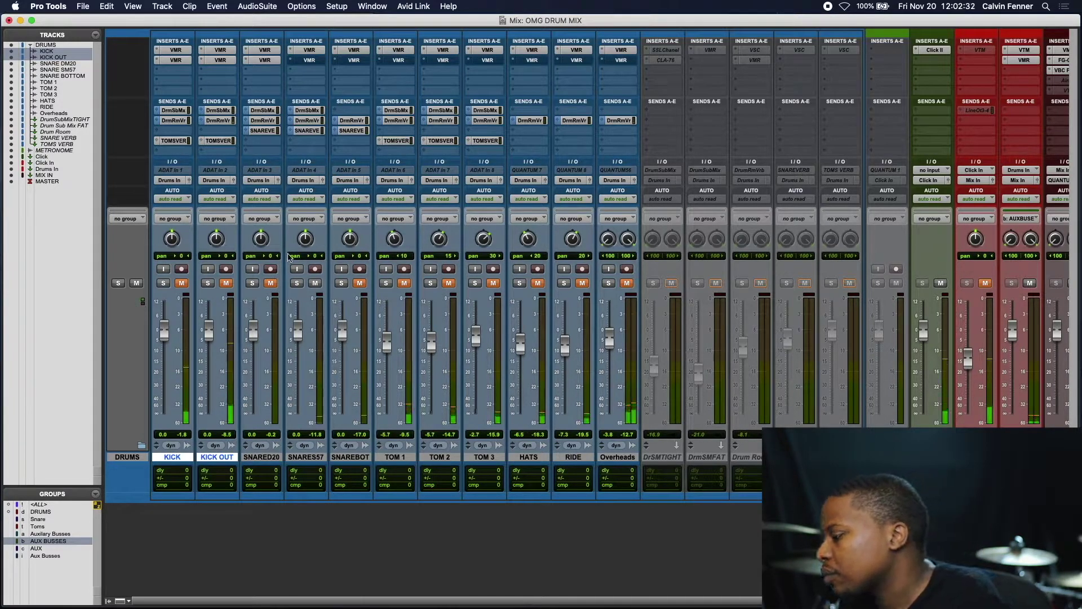
Open SNARES57's Virtual Mix Rack with its Gate:Drums, FG-Stress, CS-Lift and EQ modules
click(310, 60)
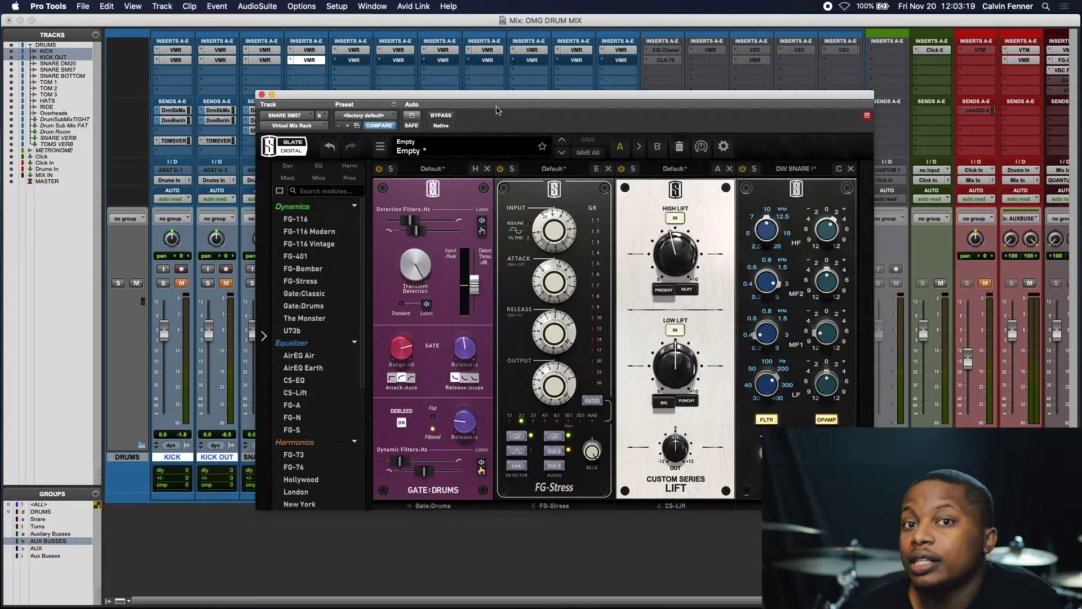
Close the SM57 rack, unmute SNARED20 and SNAREBOT, solo SNAREBOT and play
click(261, 95)
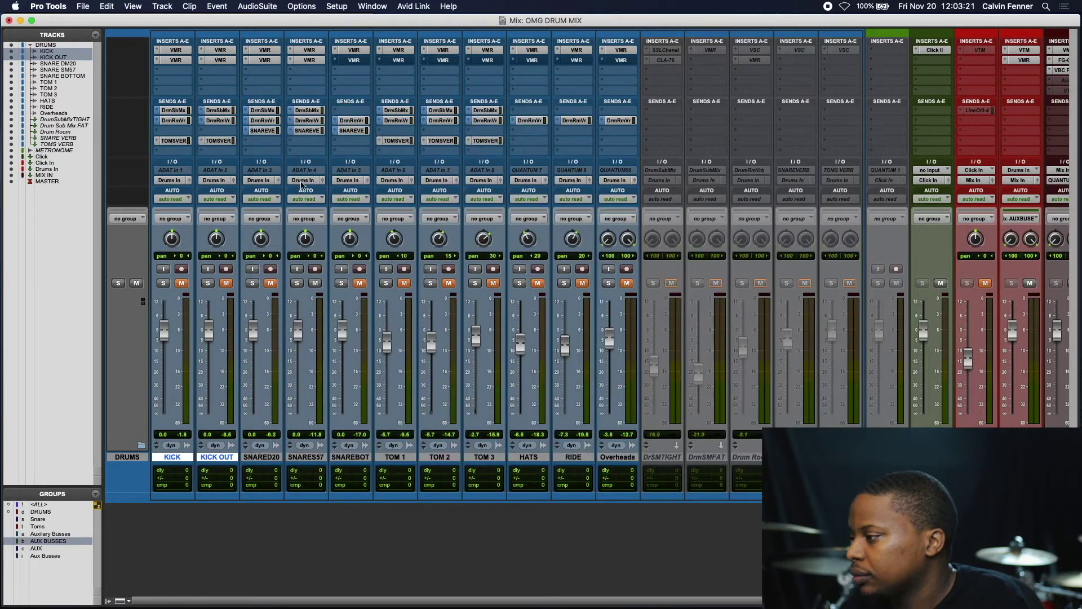
click(276, 283)
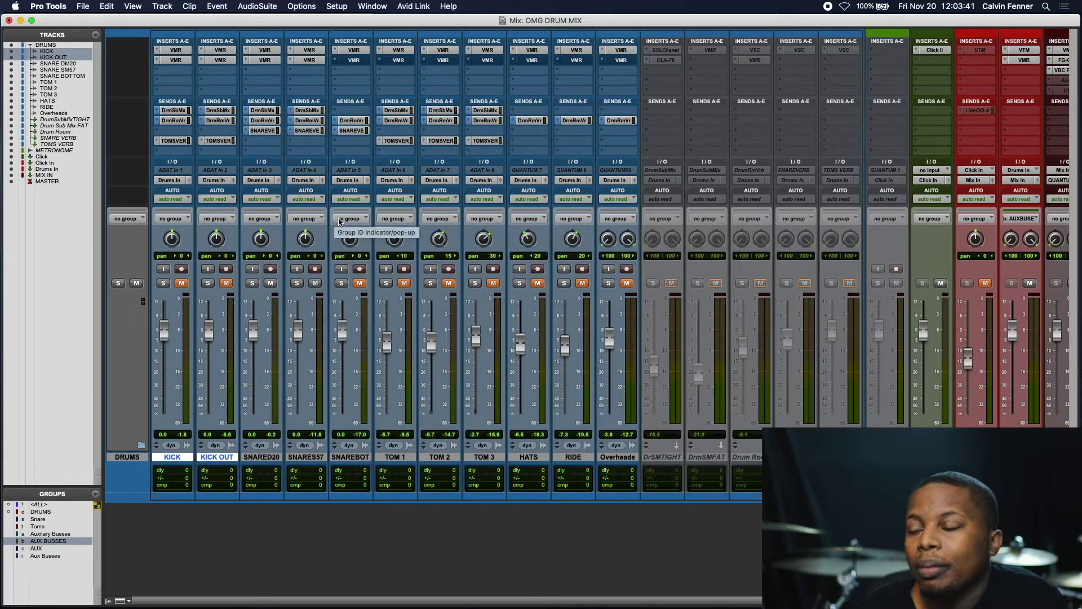
click(359, 282)
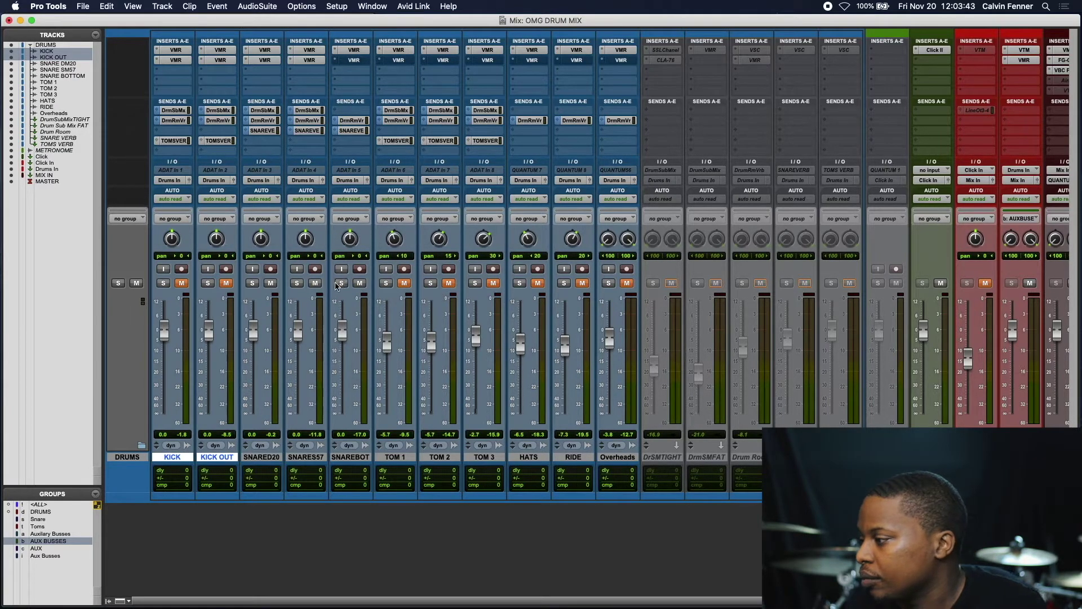
click(339, 284)
key(space)
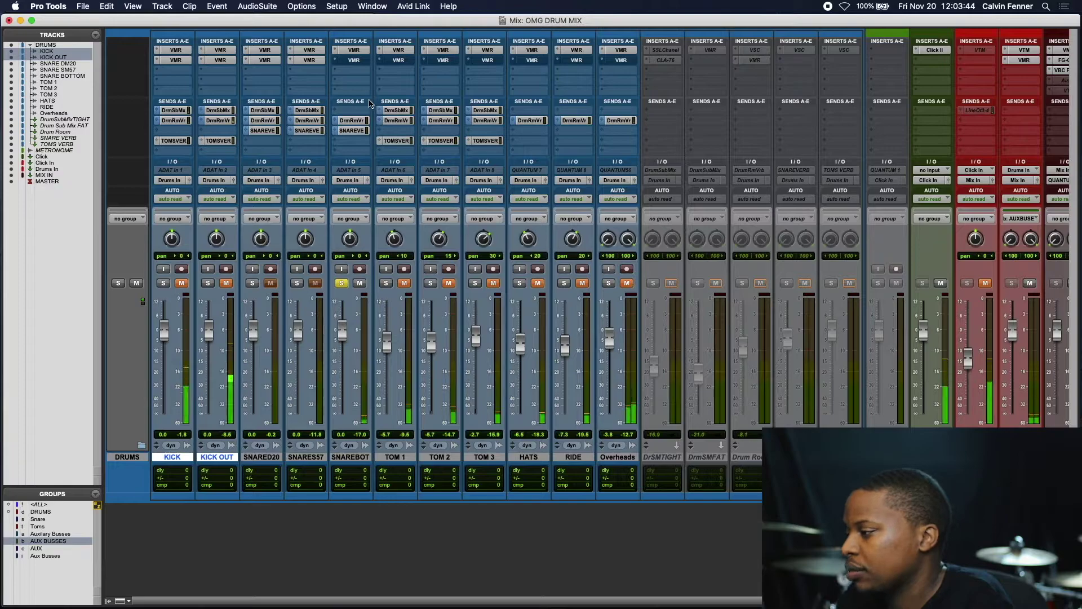
Open SNAREBOT's Virtual Mix Rack and switch the FG-A EQ module on and off to compare
click(355, 61)
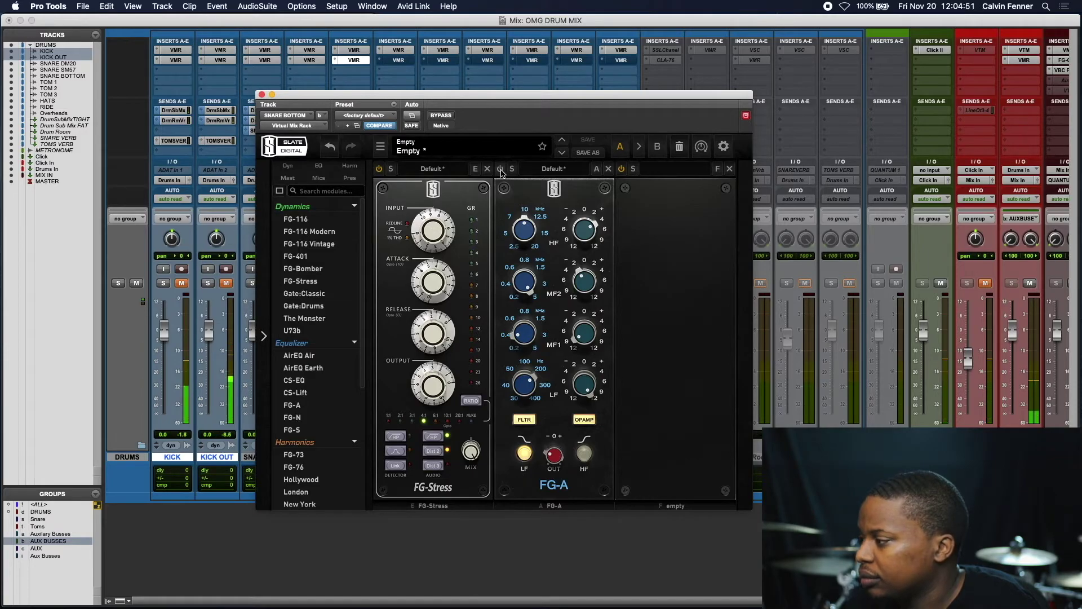
click(501, 169)
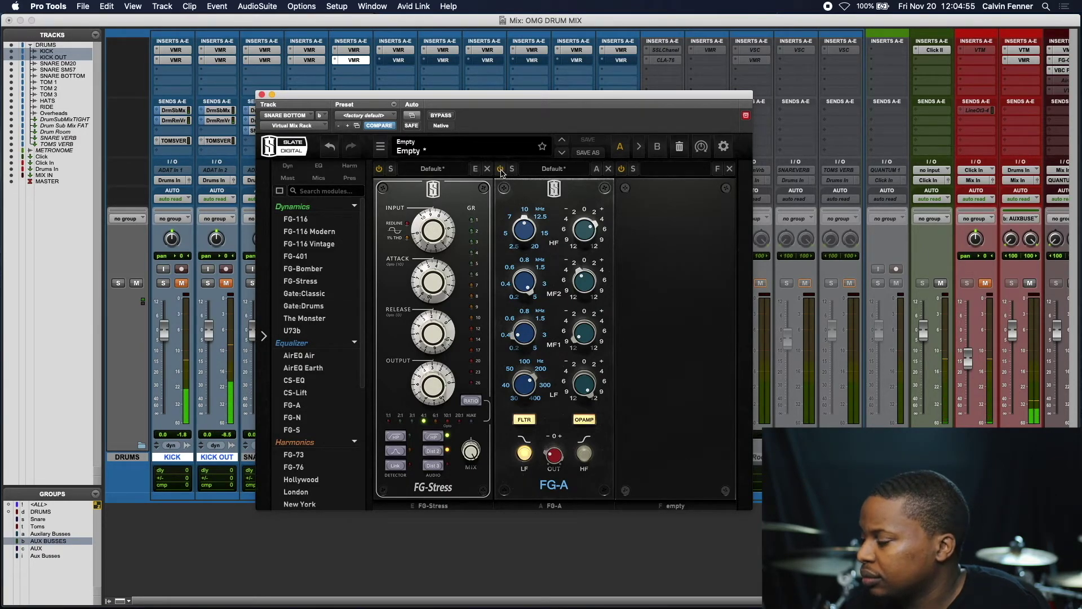
click(501, 169)
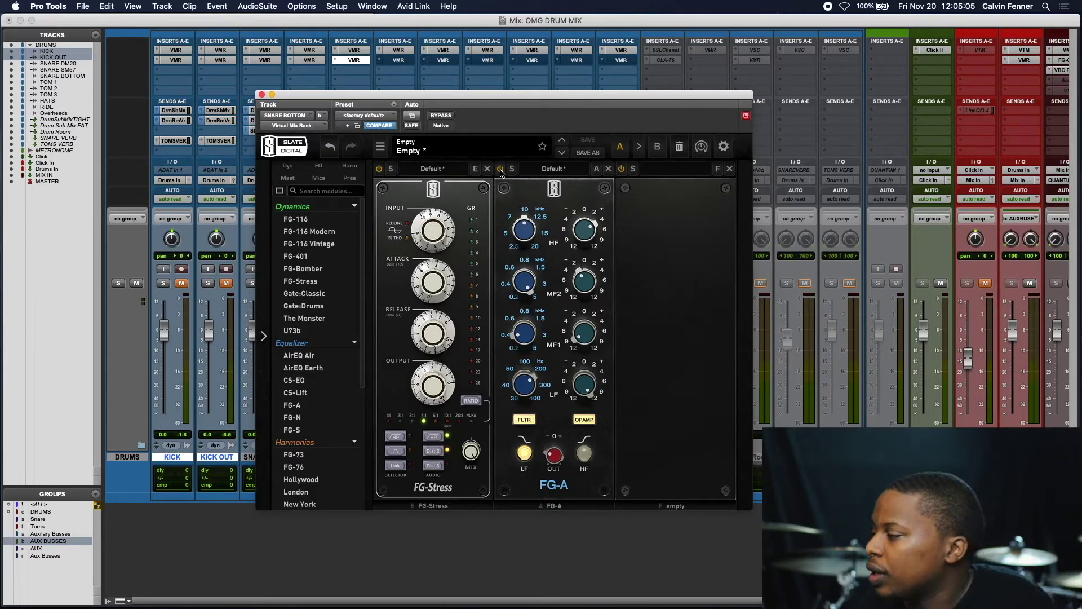
Close the bottom snare rack, unsolo SNAREBOT, select all three snare tracks, and unmute KICK
click(262, 95)
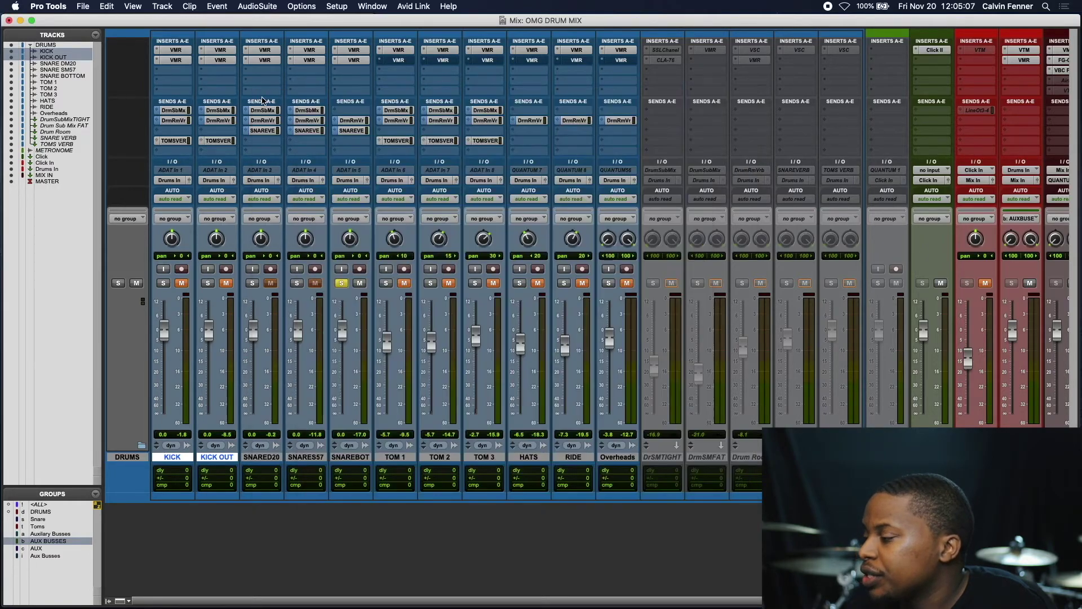
click(341, 283)
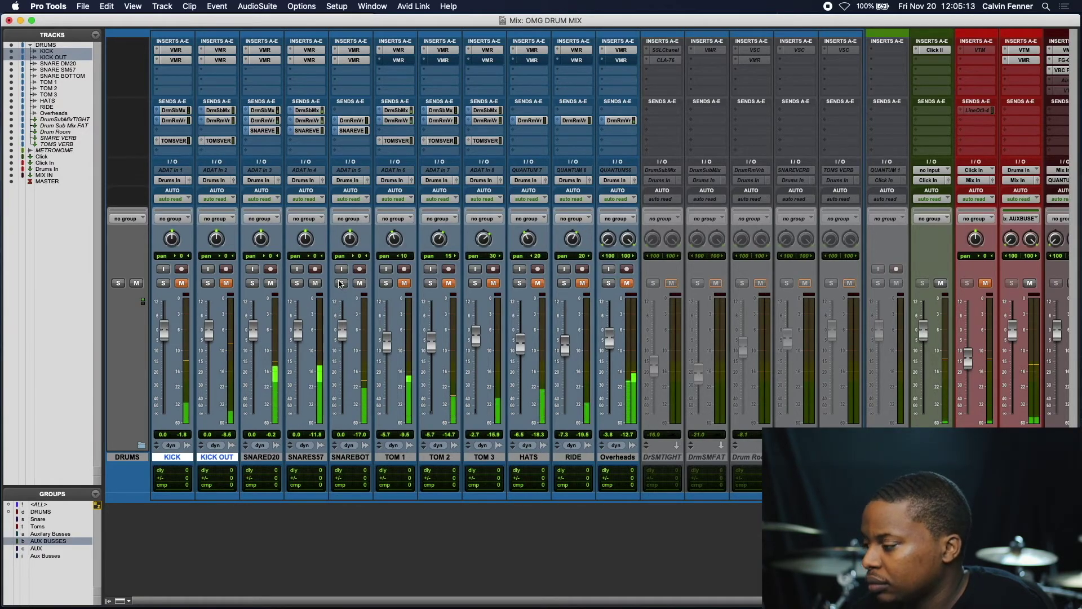
click(345, 457)
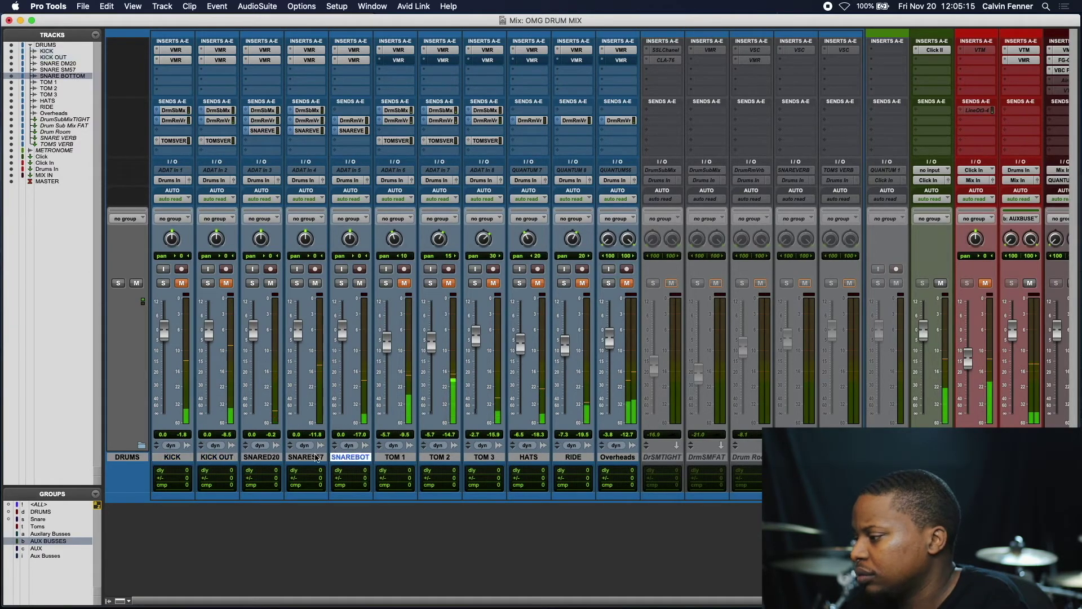
shift+click(262, 457)
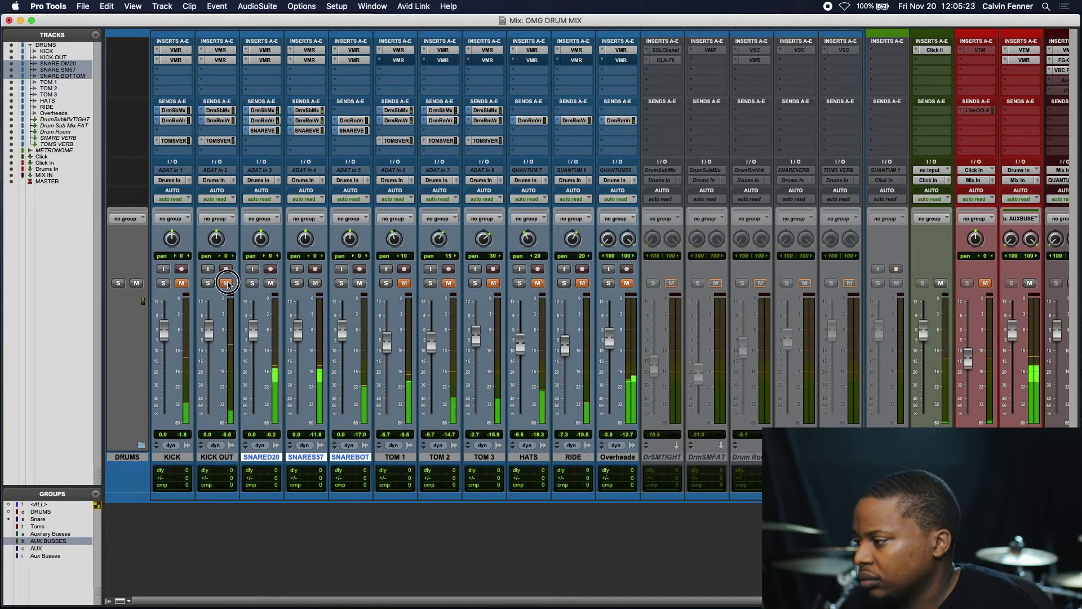
click(183, 284)
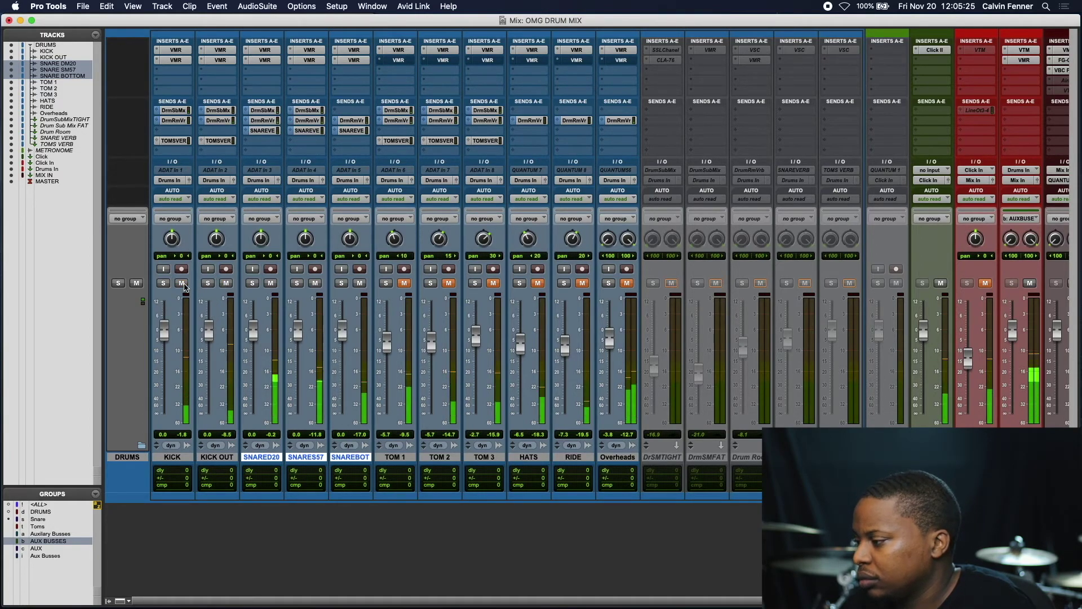